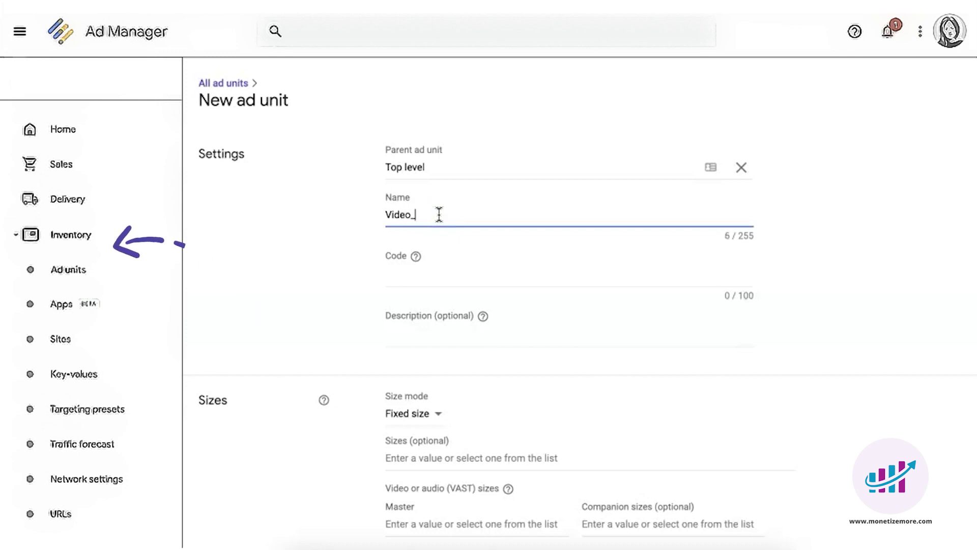
Step: Give the Video_Audio ad unit the Audio and 300x250v master VAST sizes and save it
click(396, 279)
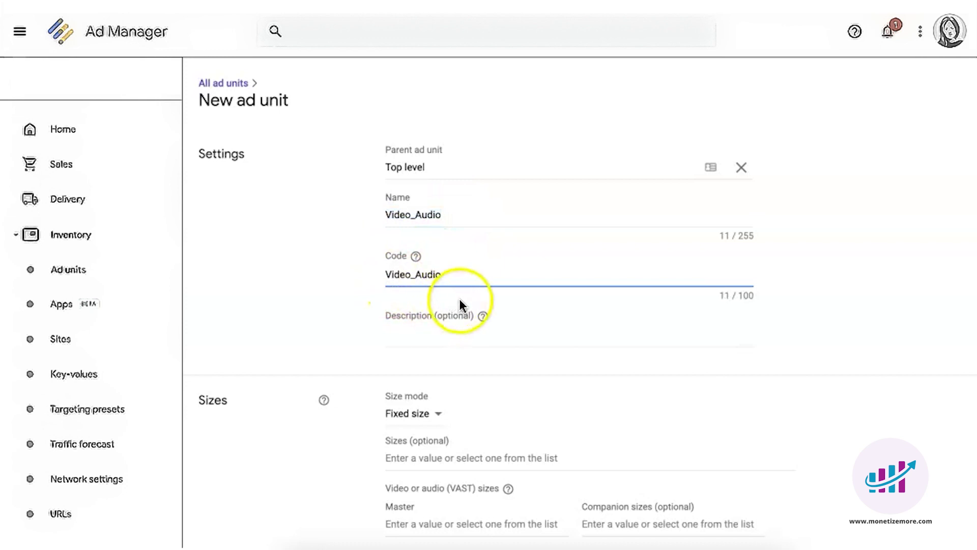
scroll(509, 292, down, 1)
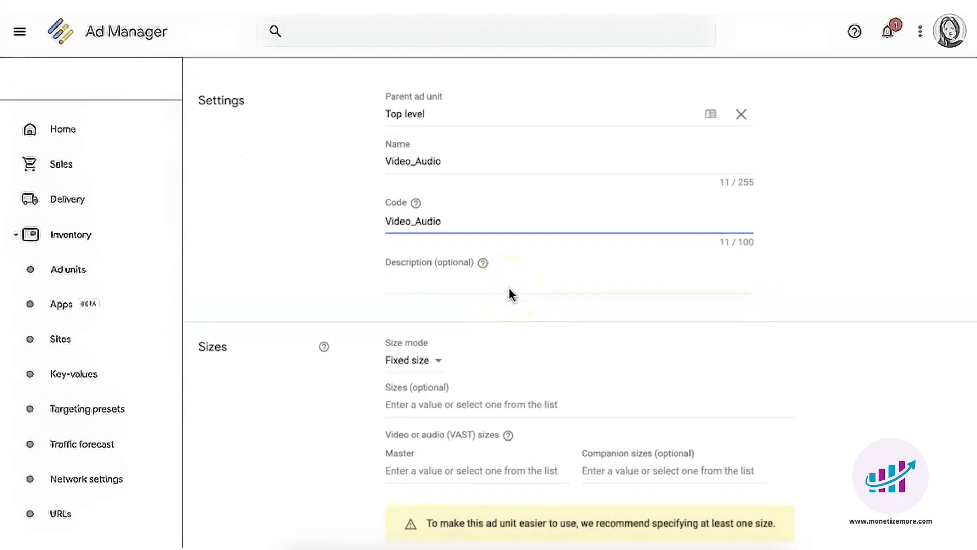
scroll(509, 295, down, 2)
click(405, 362)
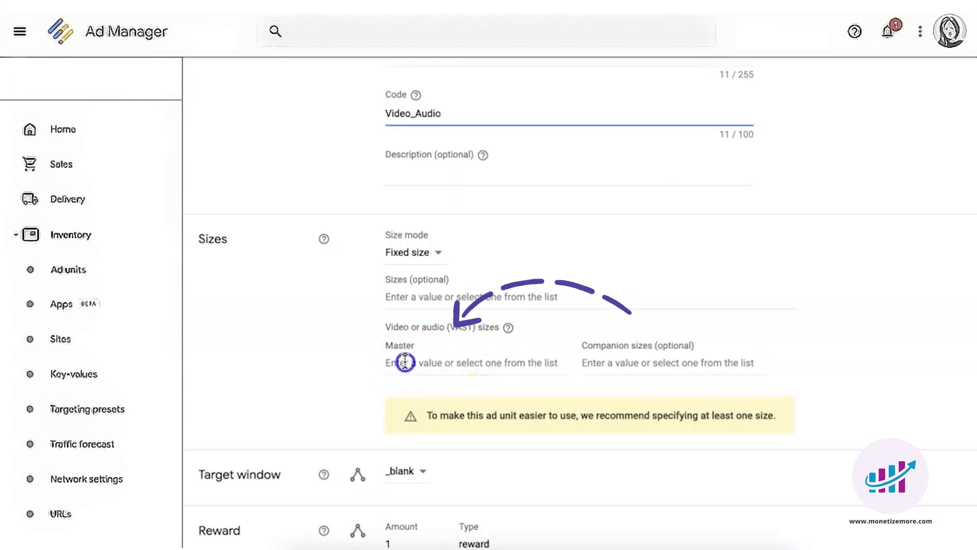
click(413, 400)
scroll(563, 364, down, 2)
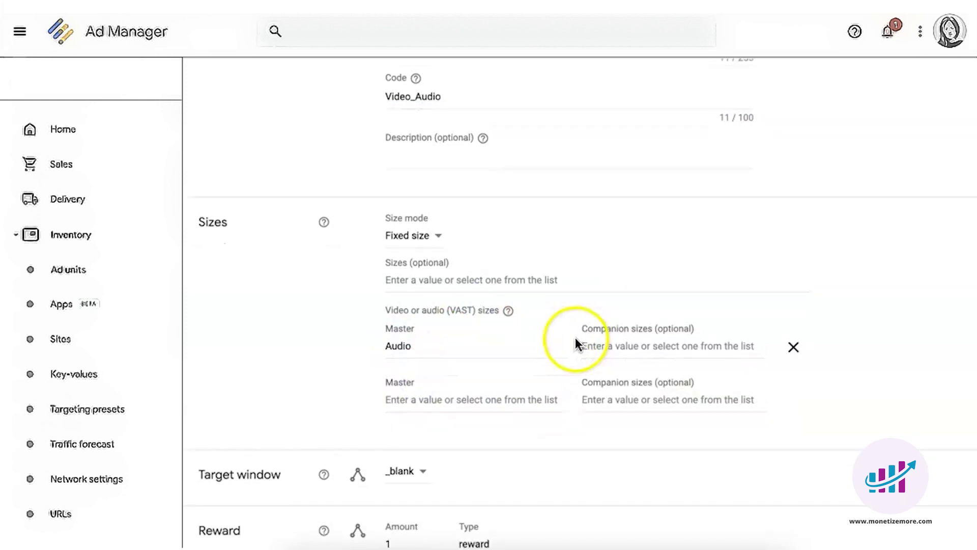
click(439, 323)
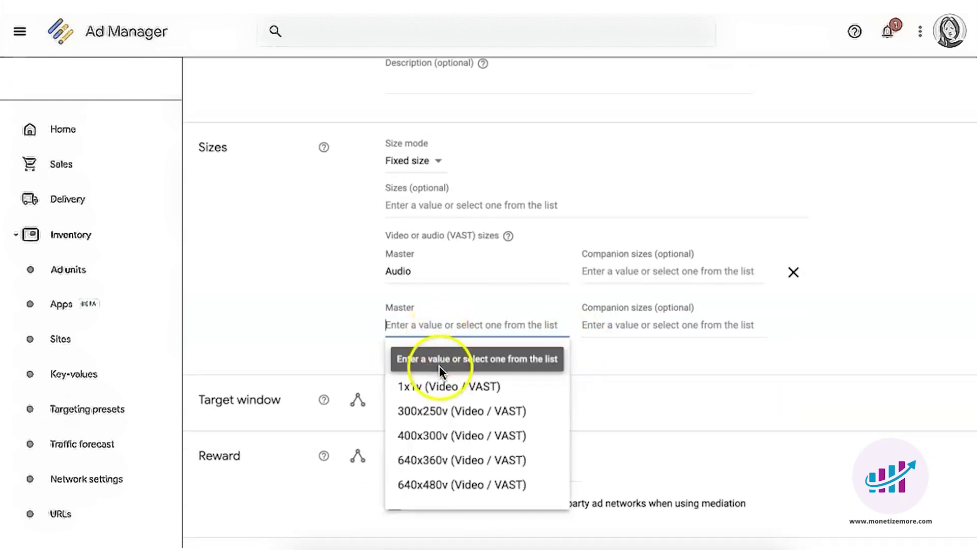
click(438, 410)
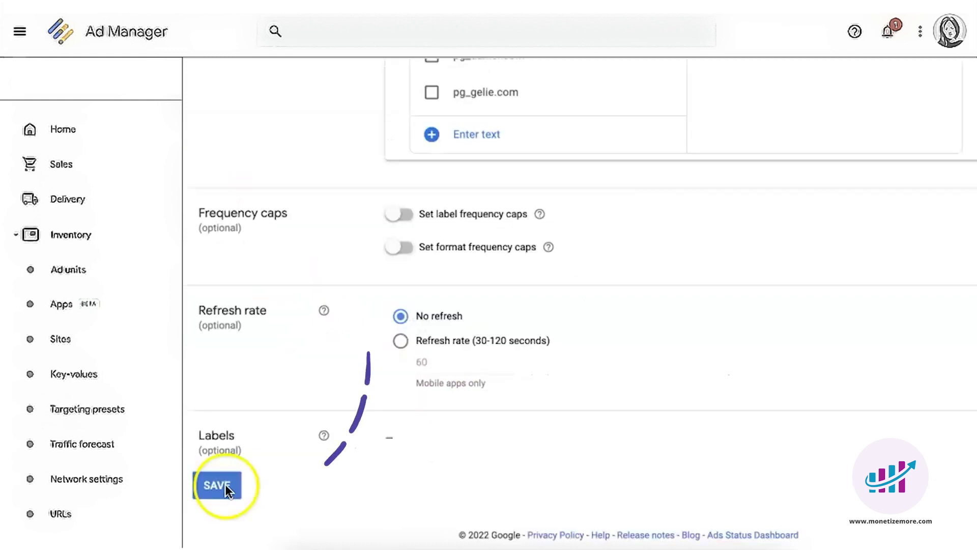
click(219, 485)
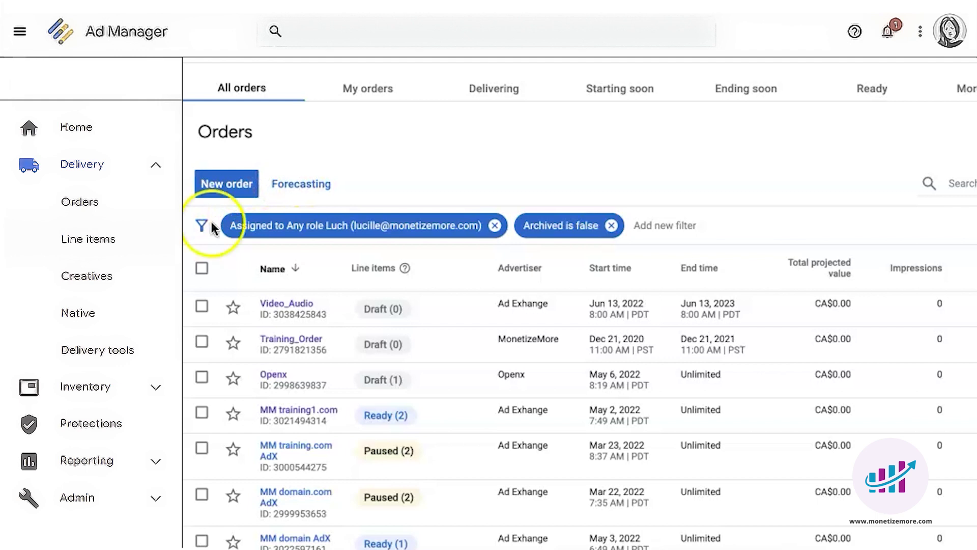
Step: Create a Video_Audio order for advertiser Ad Exchange and add a video-or-audio line item
click(233, 188)
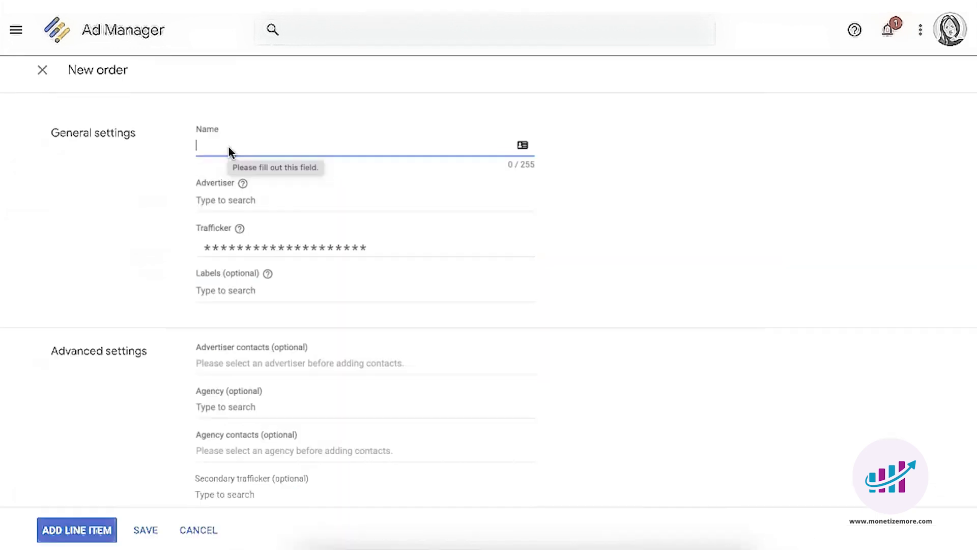
text(Video_Audio)
click(264, 198)
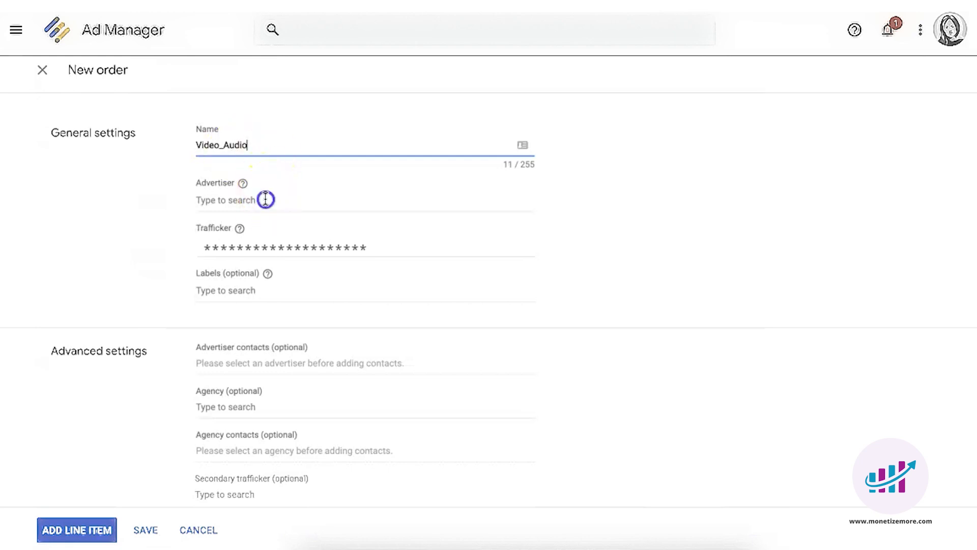
click(269, 234)
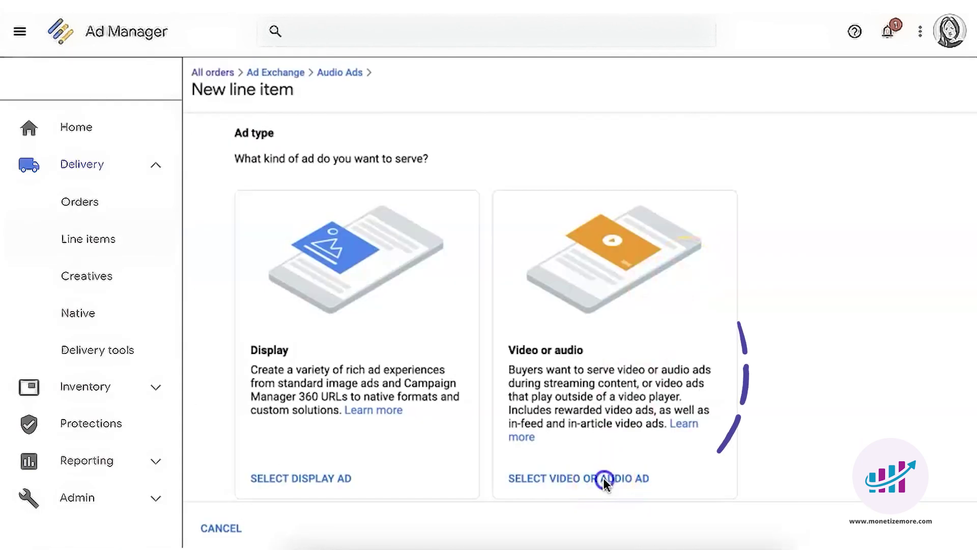
click(604, 479)
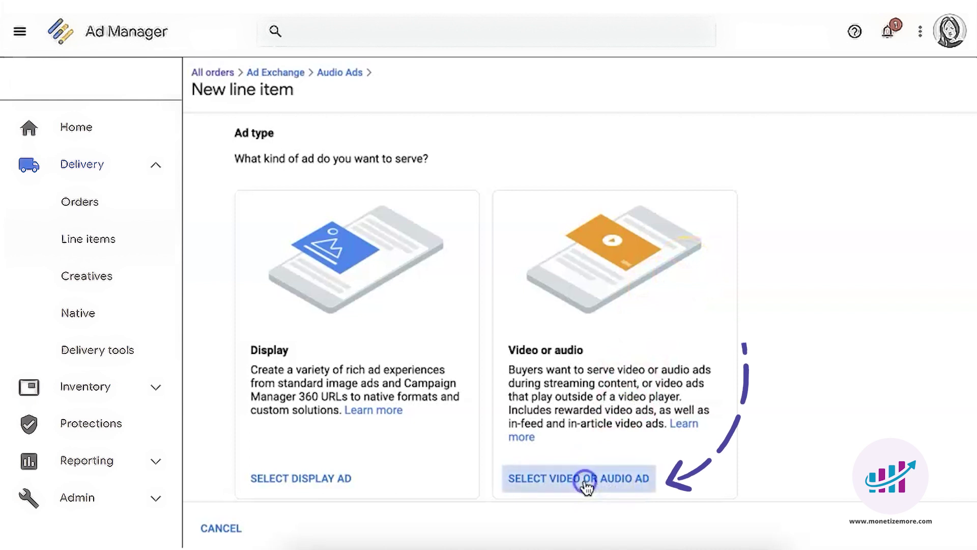
Step: Name the line item Video_Audio and set its type to Ad Exchange
click(366, 265)
text(Video Au)
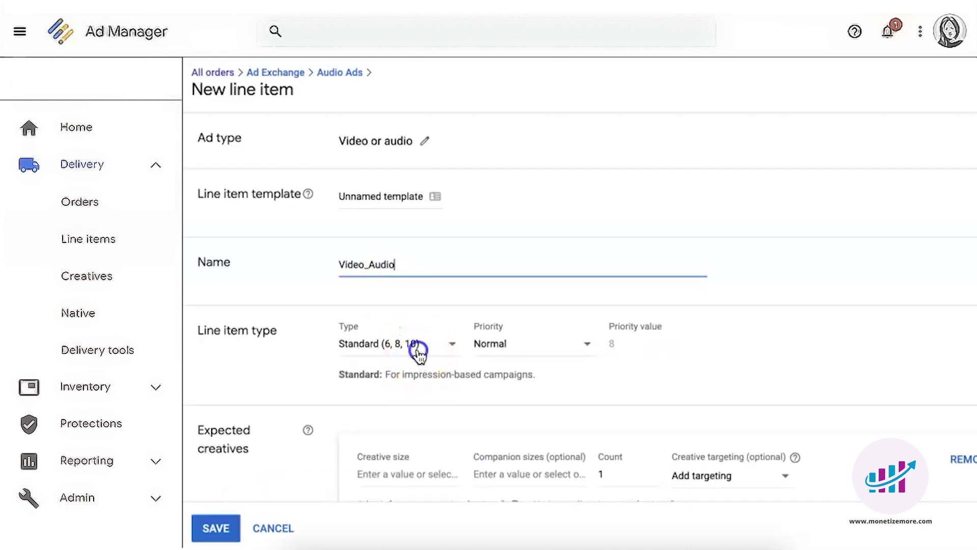
click(418, 351)
click(412, 332)
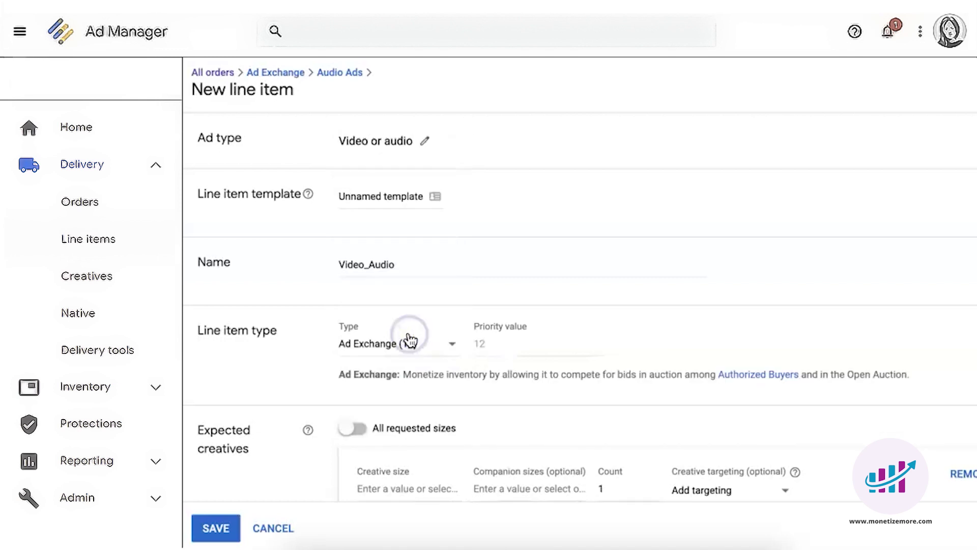
Step: Set the expected creative sizes to Audio and 300x250v
scroll(497, 338, down, 2)
scroll(494, 339, down, 2)
click(414, 351)
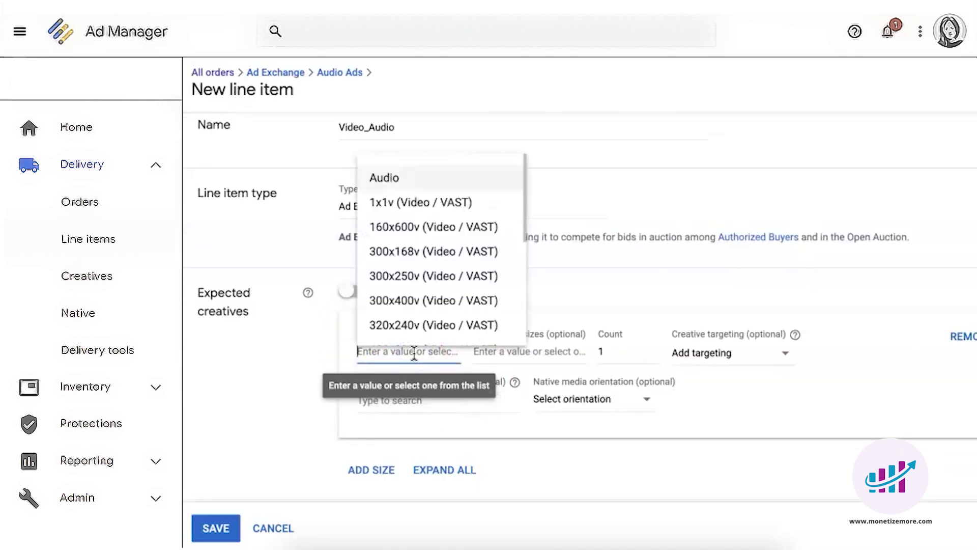
click(403, 183)
click(375, 349)
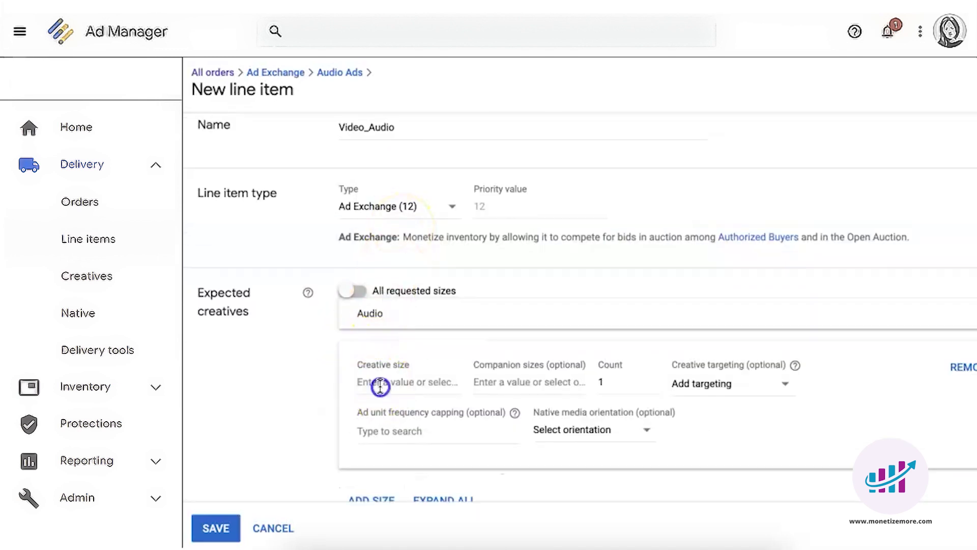
click(380, 383)
click(399, 307)
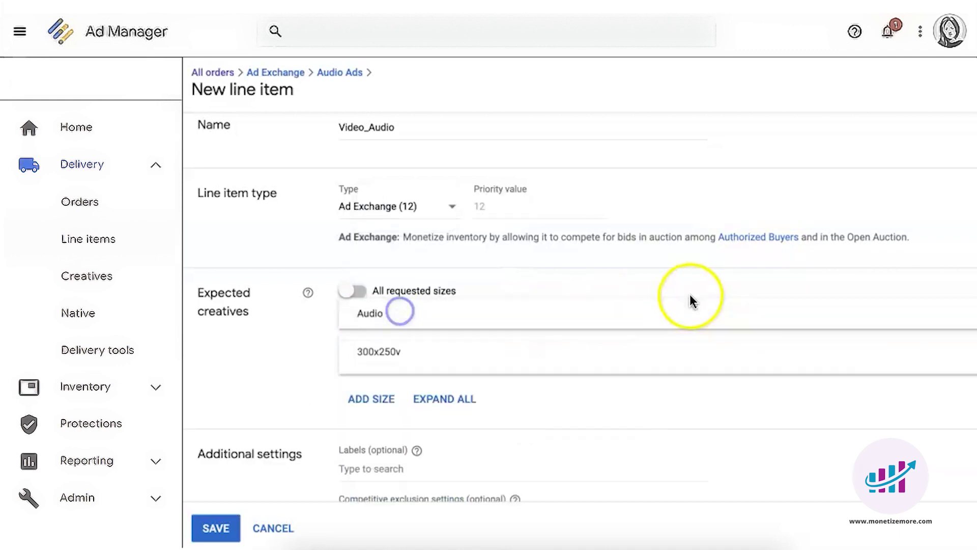
Step: Schedule the line item to start immediately with an unlimited end time
scroll(689, 309, down, 10)
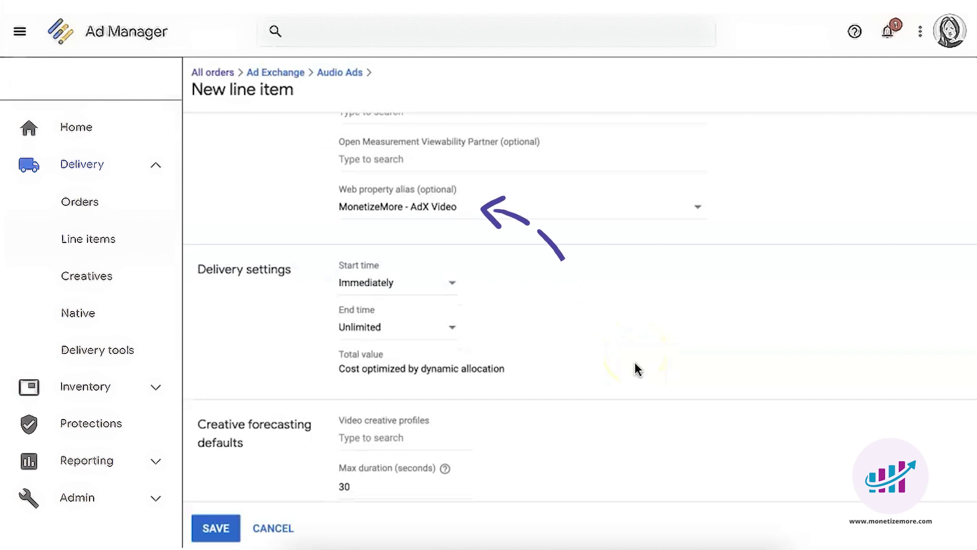
click(393, 288)
click(393, 331)
click(394, 336)
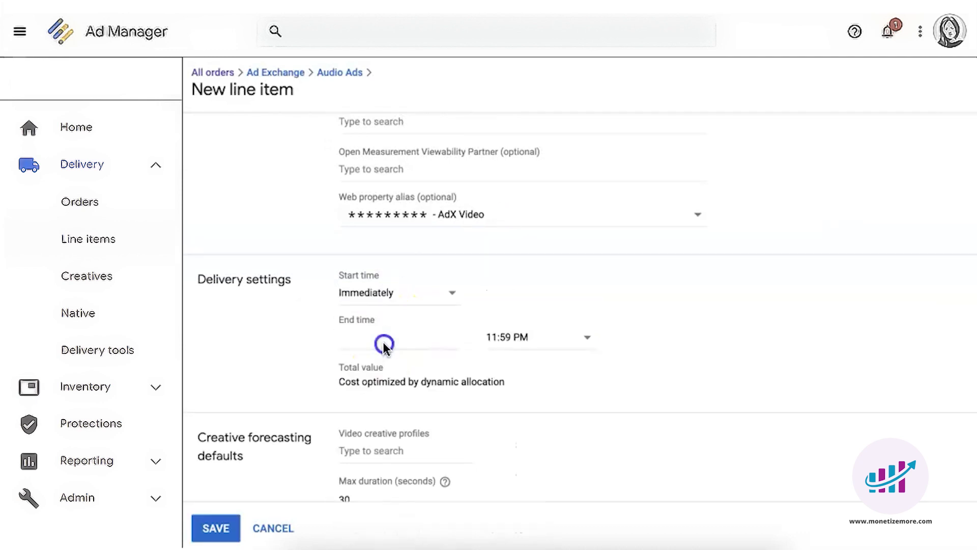
click(377, 375)
Step: Target the Video_Audio ad unit and save the line item
scroll(637, 359, down, 7)
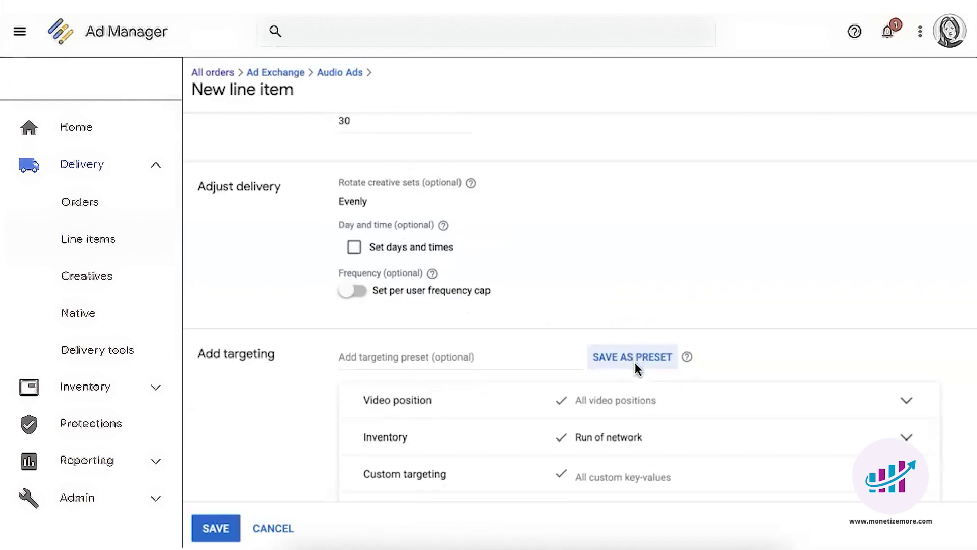
scroll(636, 367, down, 3)
click(636, 253)
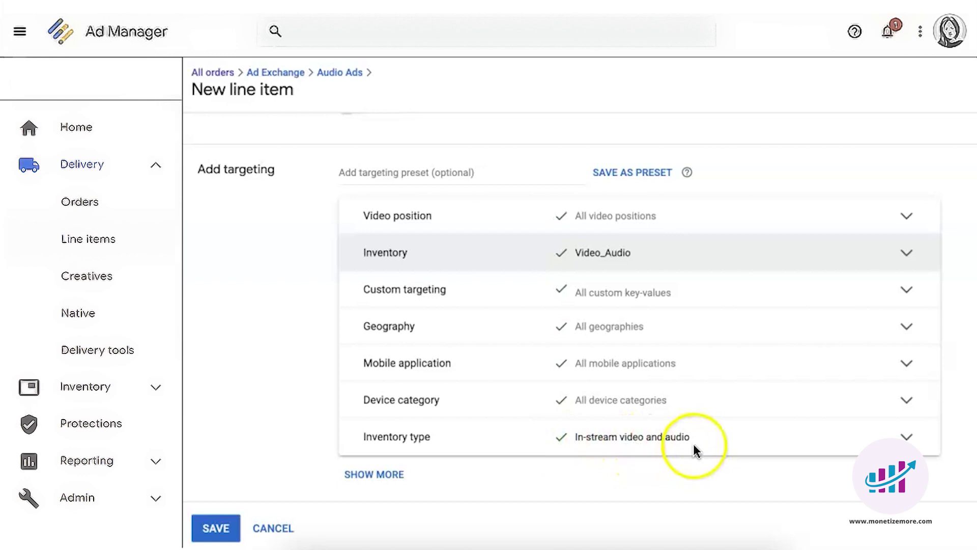
click(220, 529)
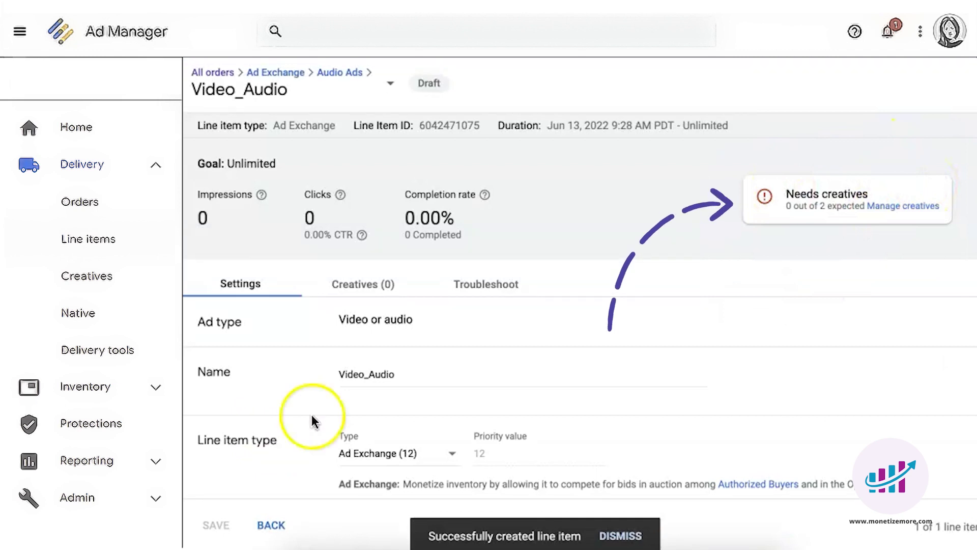
Step: Add a new Audio-size creative to the line item with a 60-second maximum ad duration
click(373, 289)
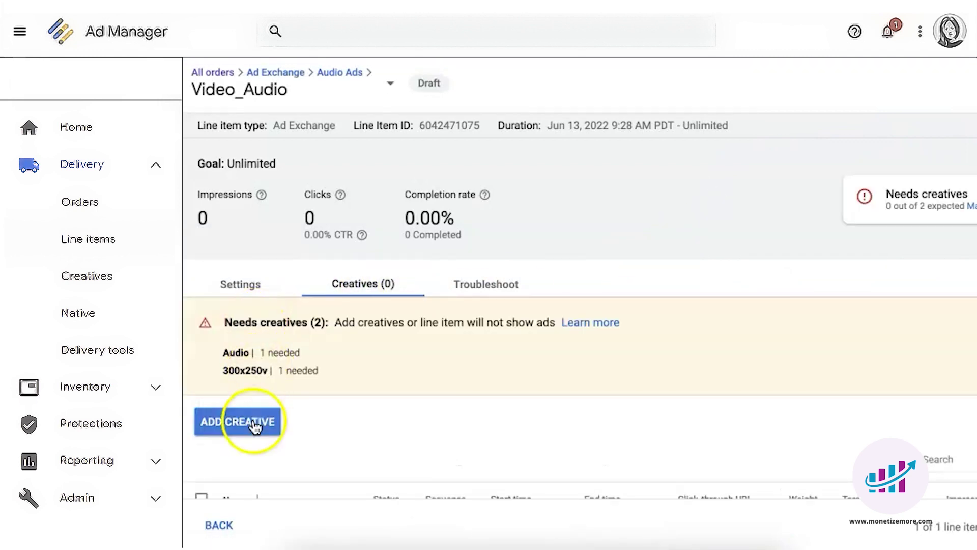
click(253, 425)
mouse_move(254, 427)
click(379, 434)
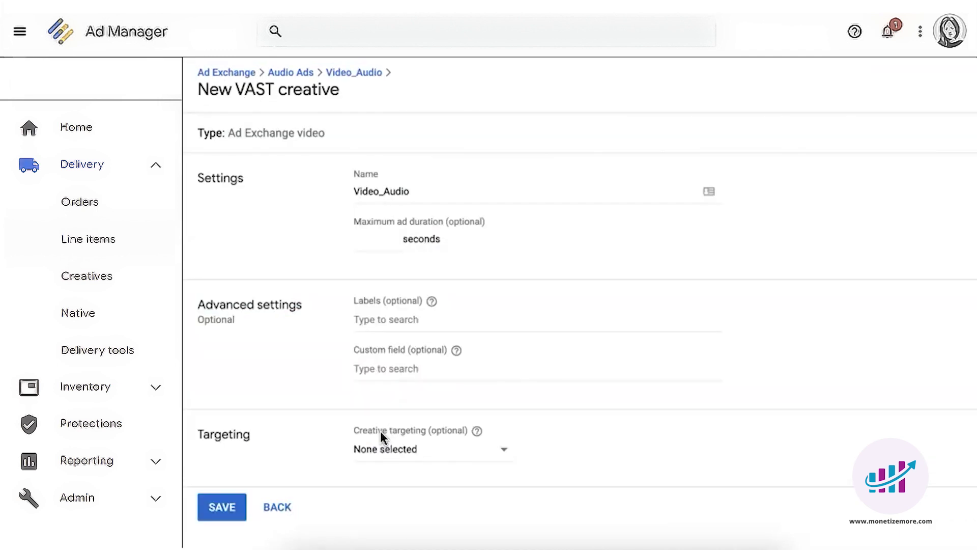
click(391, 240)
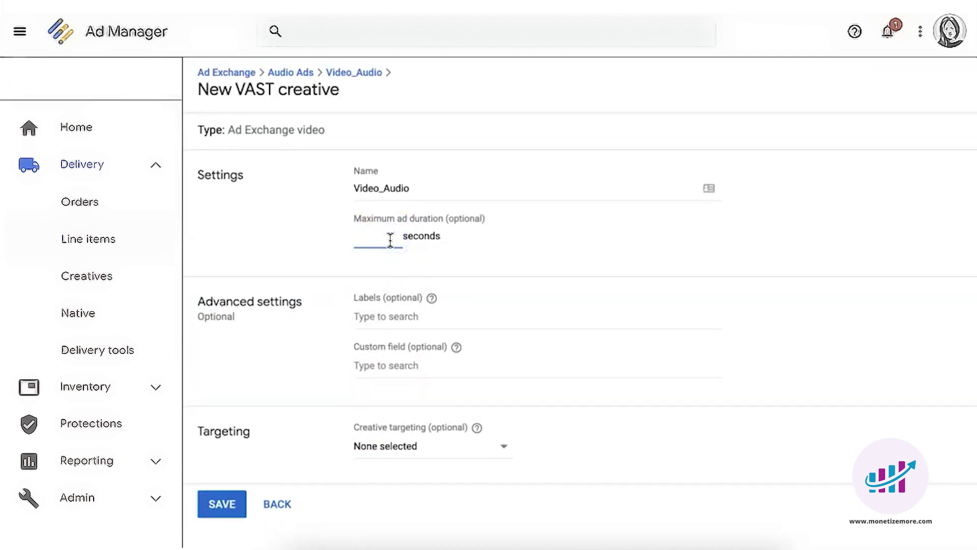
click(224, 506)
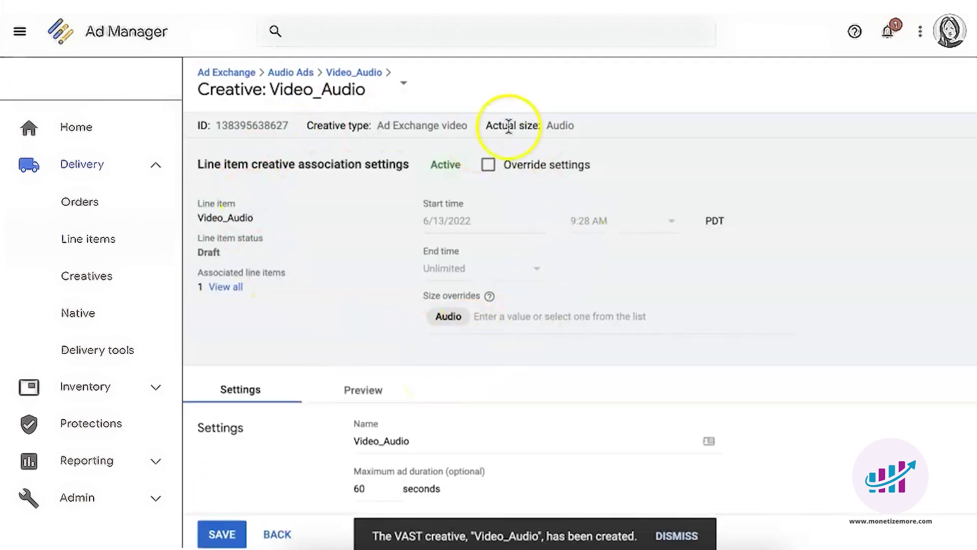
Step: Add a 300x250v creative to the Video_Audio line item, keeping the default skippable settings
click(351, 76)
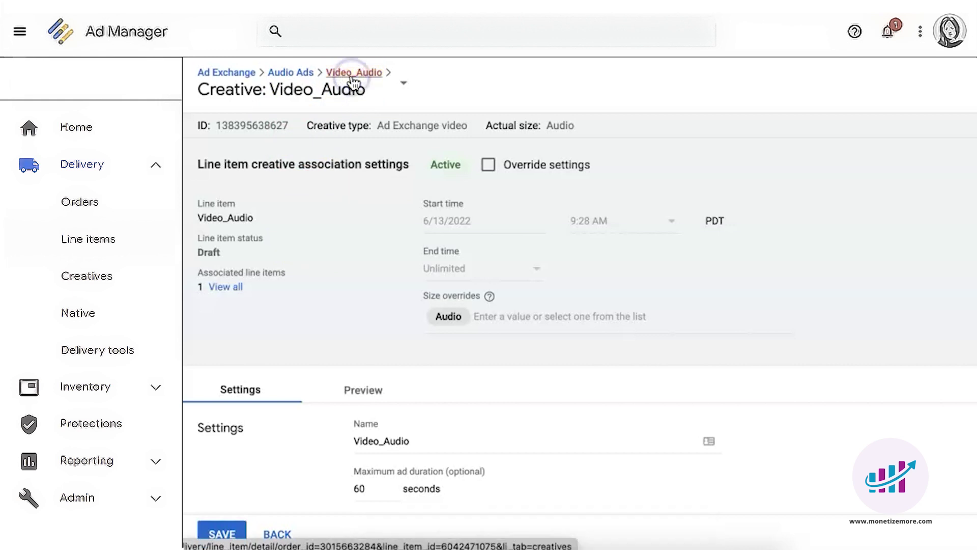
click(246, 405)
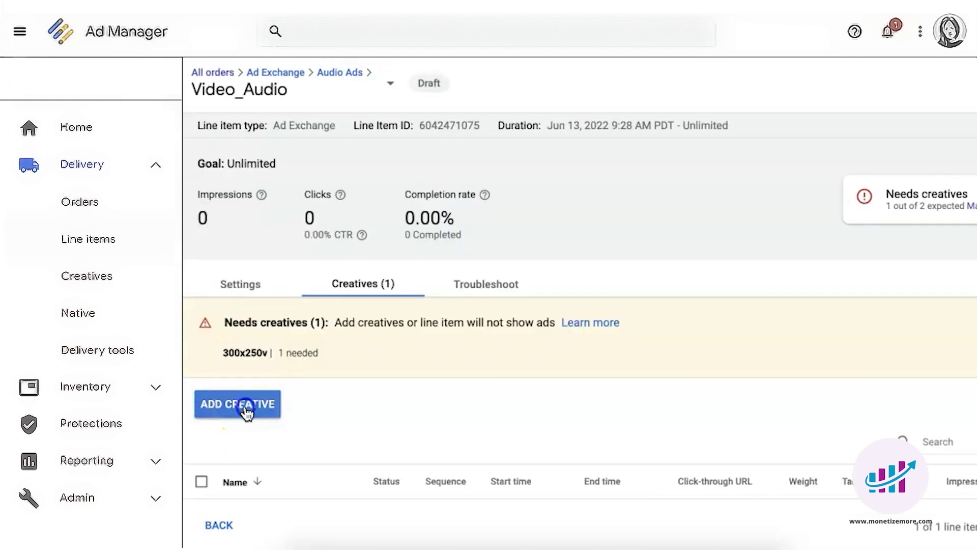
mouse_move(295, 410)
click(395, 440)
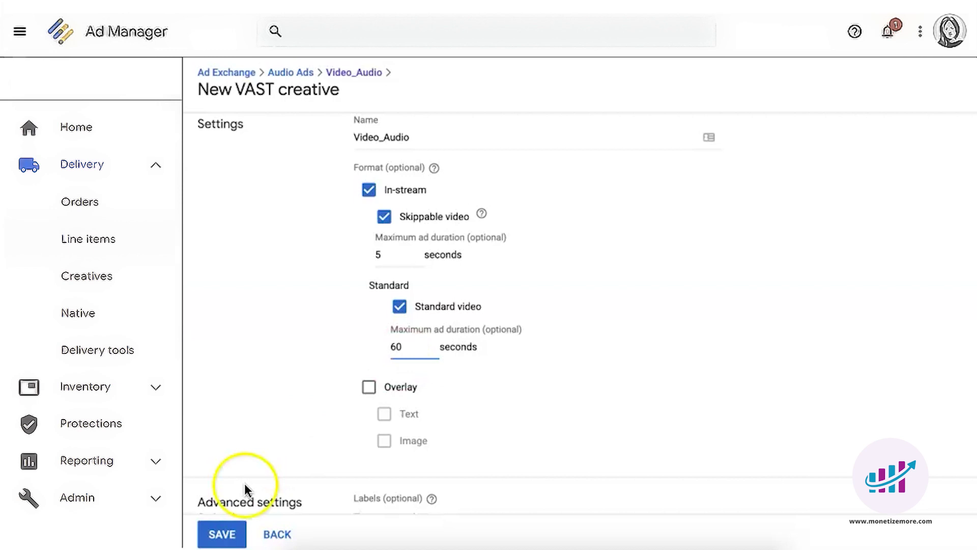
click(224, 536)
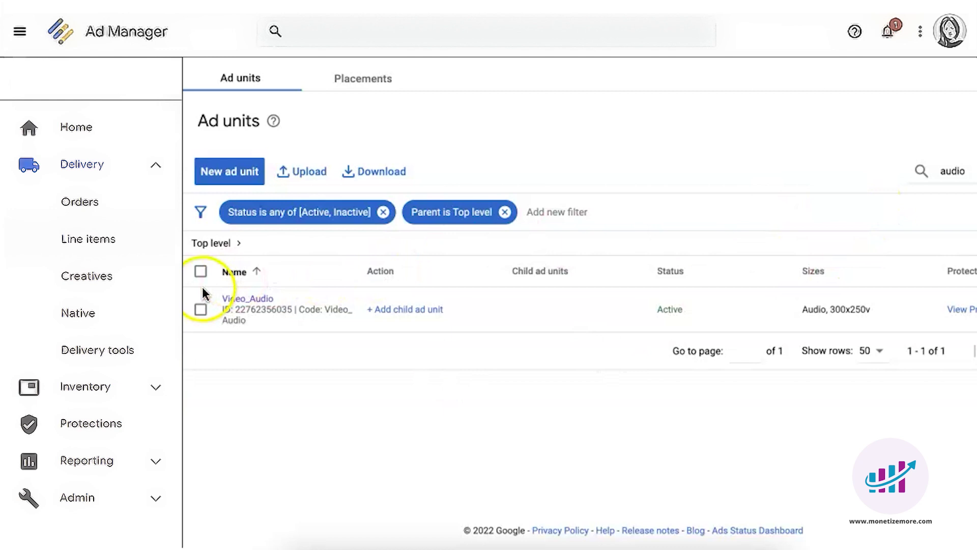
Step: Pick Google Publisher Tag for Video and Audio as the Video_Audio ad unit's tag type
click(254, 301)
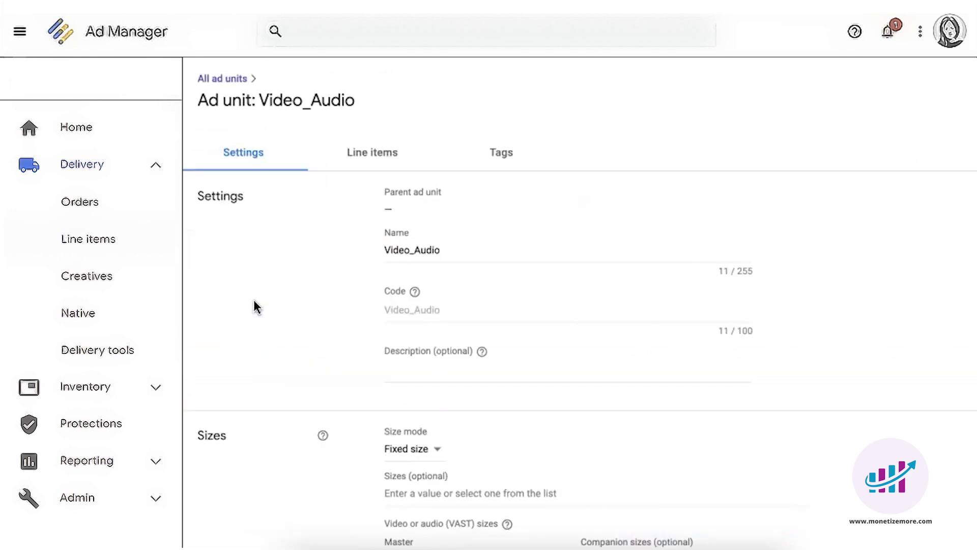
click(512, 149)
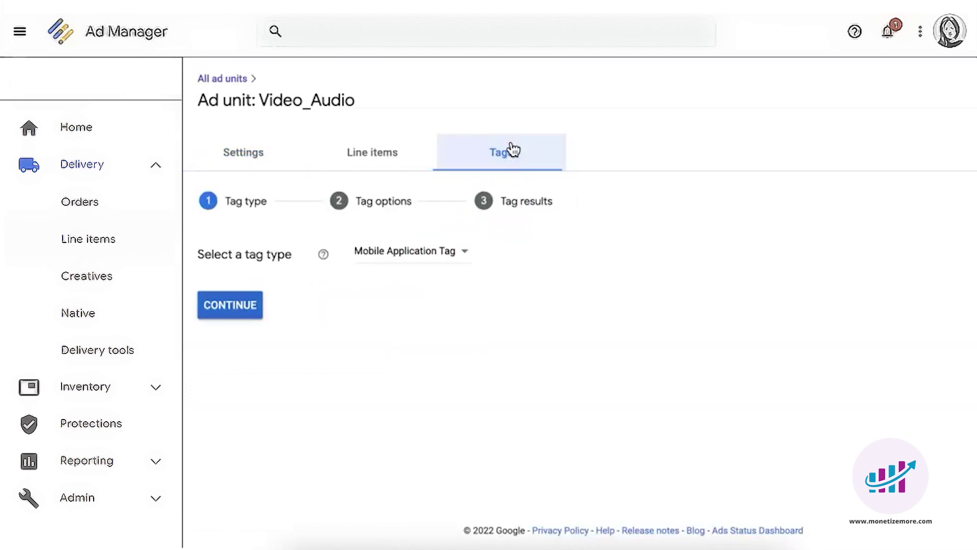
click(431, 257)
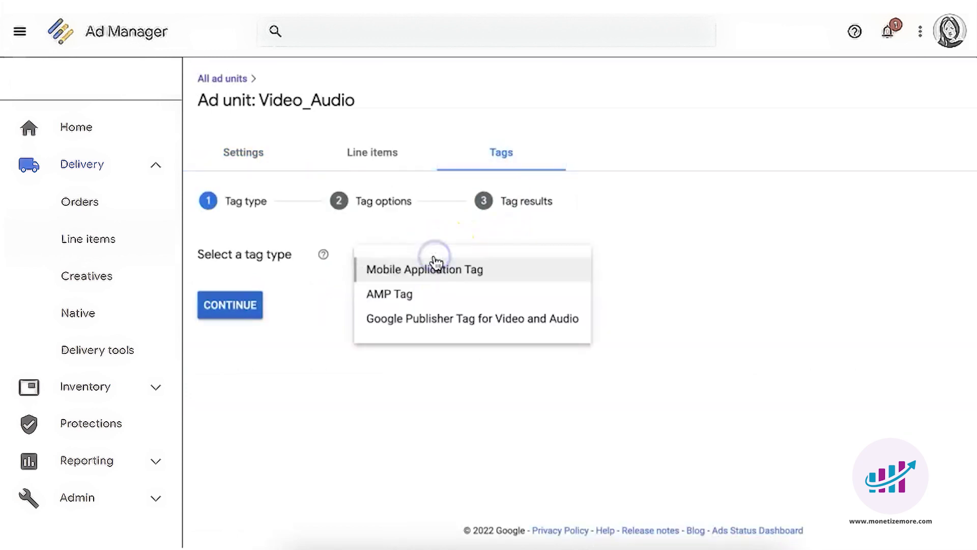
click(436, 320)
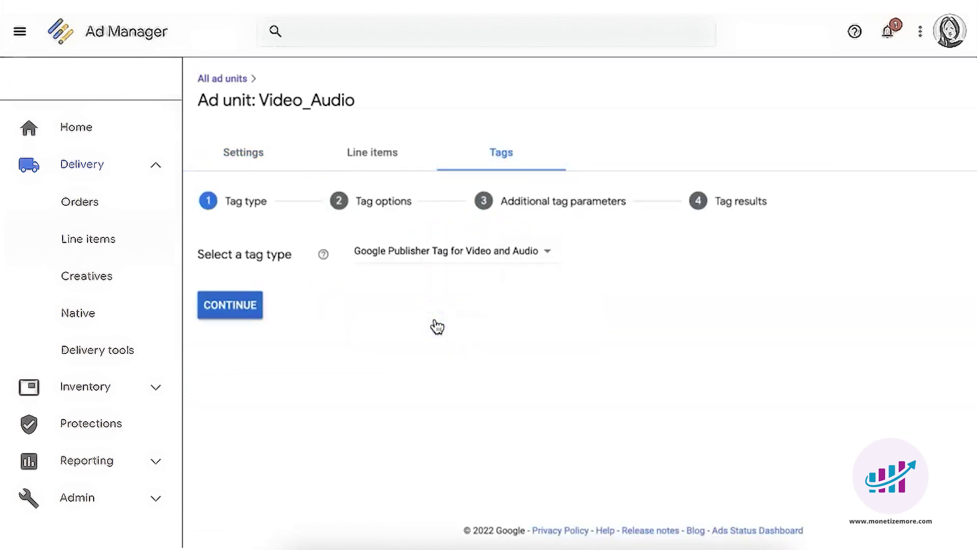
Step: Continue through the tag options and parameters to generate the video tag URL
click(236, 311)
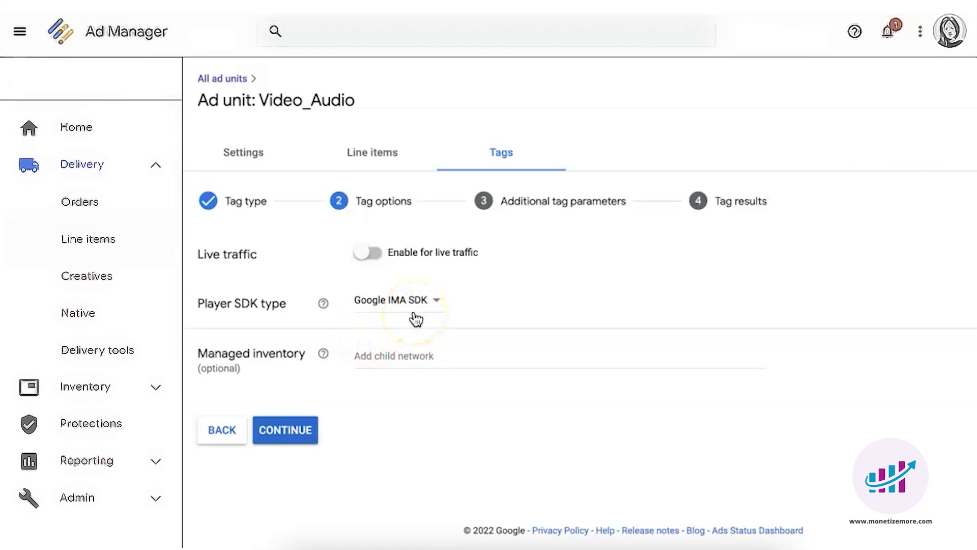
click(286, 432)
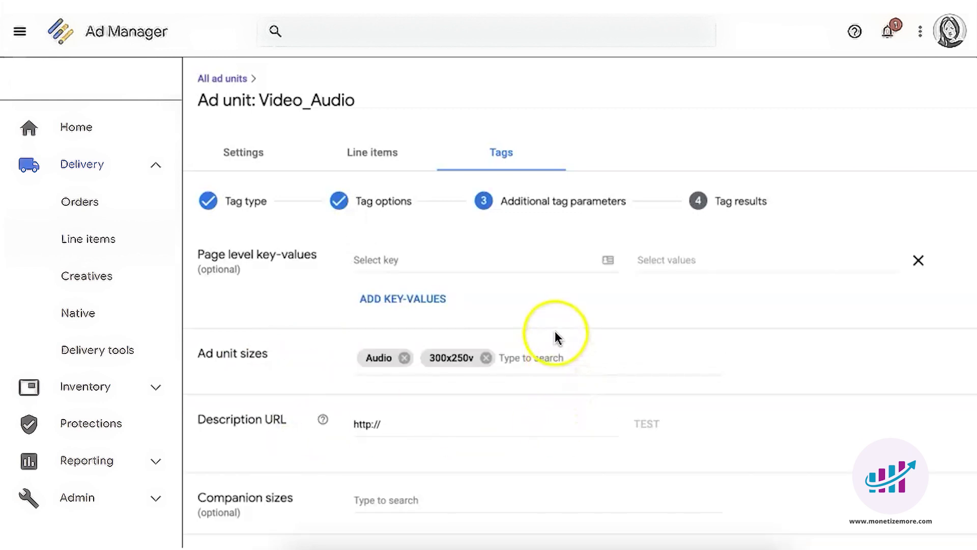
scroll(554, 336, down, 5)
scroll(544, 399, down, 8)
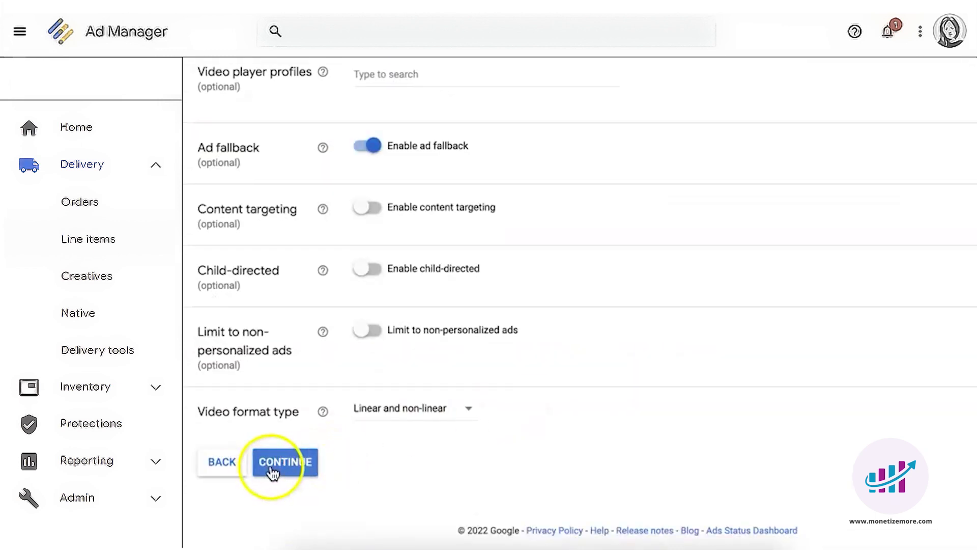
click(273, 472)
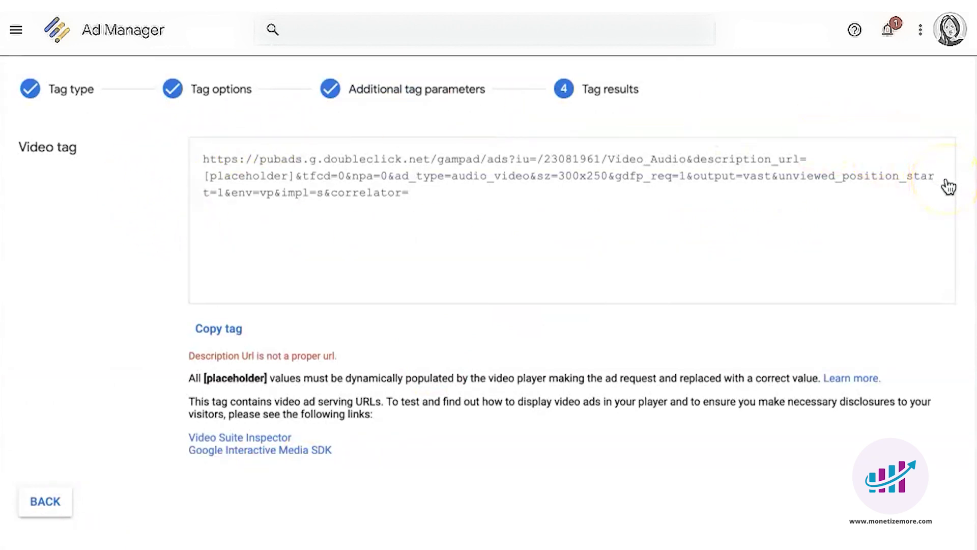
drag(351, 363, 255, 354)
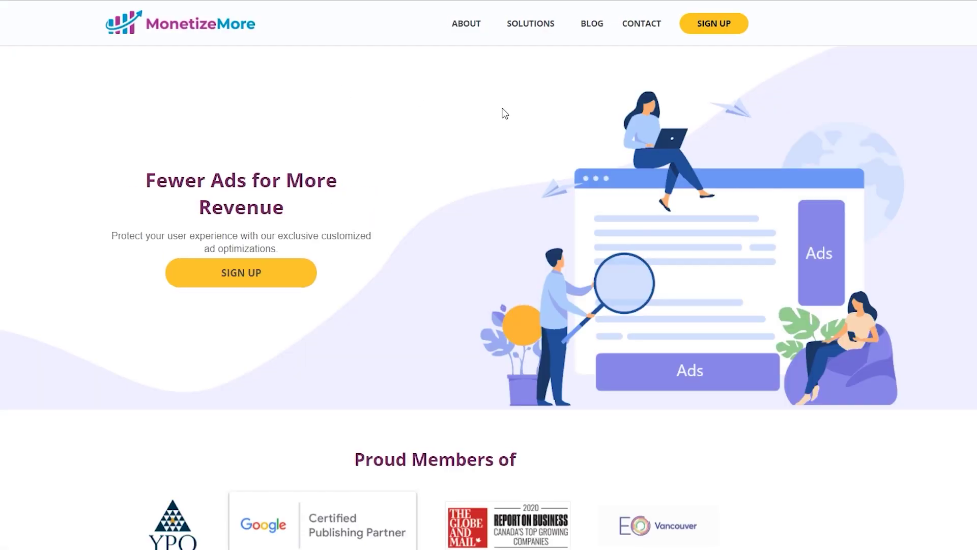
scroll(489, 275, down, 7)
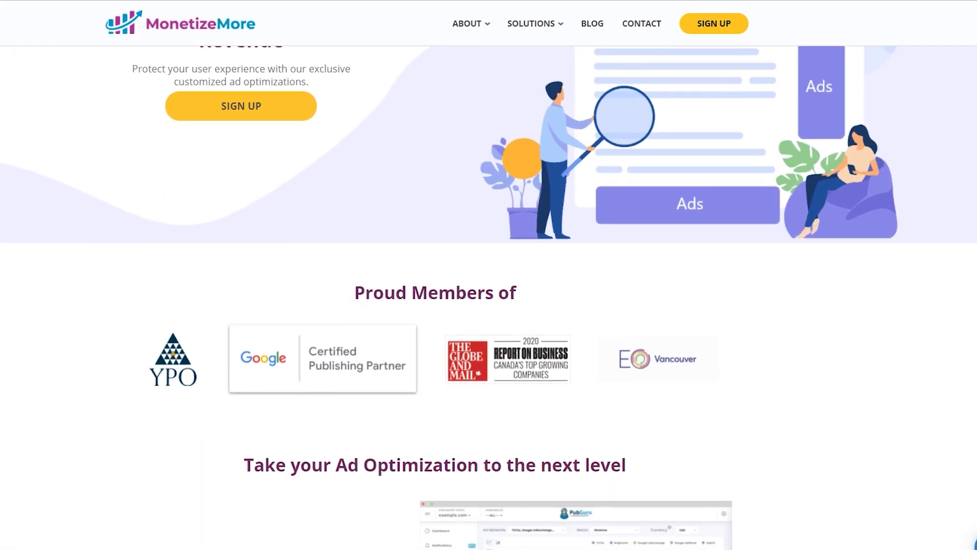
scroll(489, 298, down, 8)
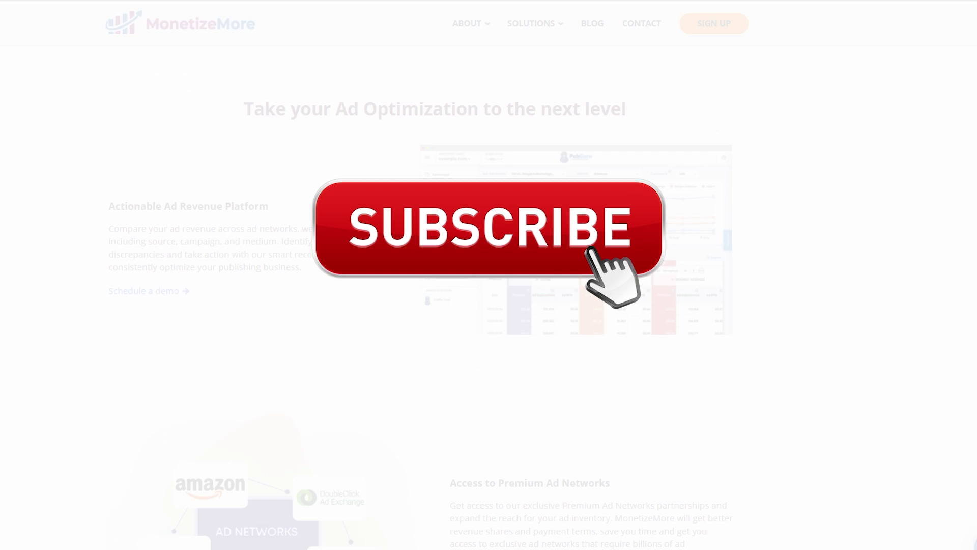
scroll(489, 274, down, 6)
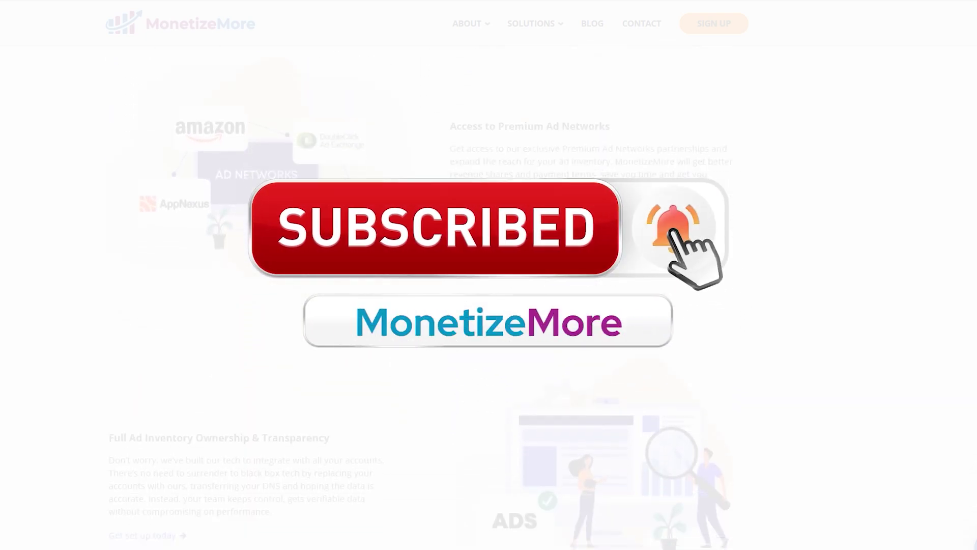